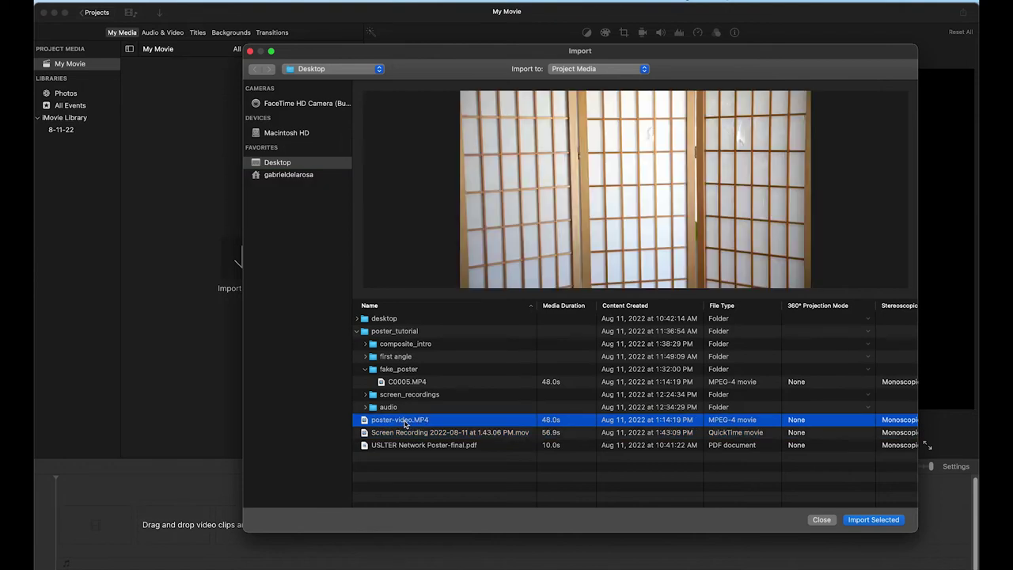
Import poster-video.MP4 and USLTER Network Poster-final.pdf into the project media
{"action": "left_click", "coordinate": [453, 445]}
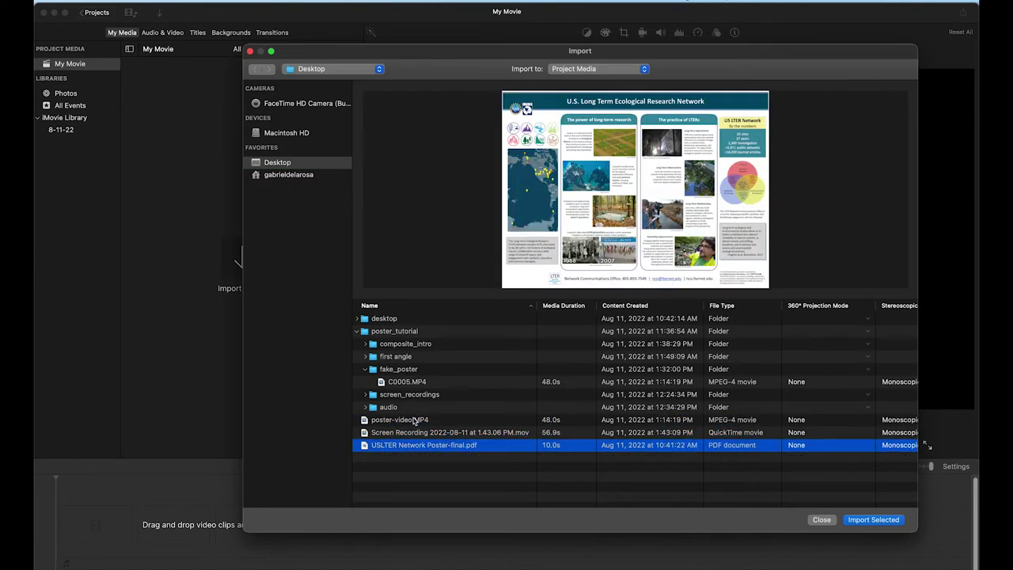
{"action": "left_click", "coordinate": [413, 421], "text": "shift"}
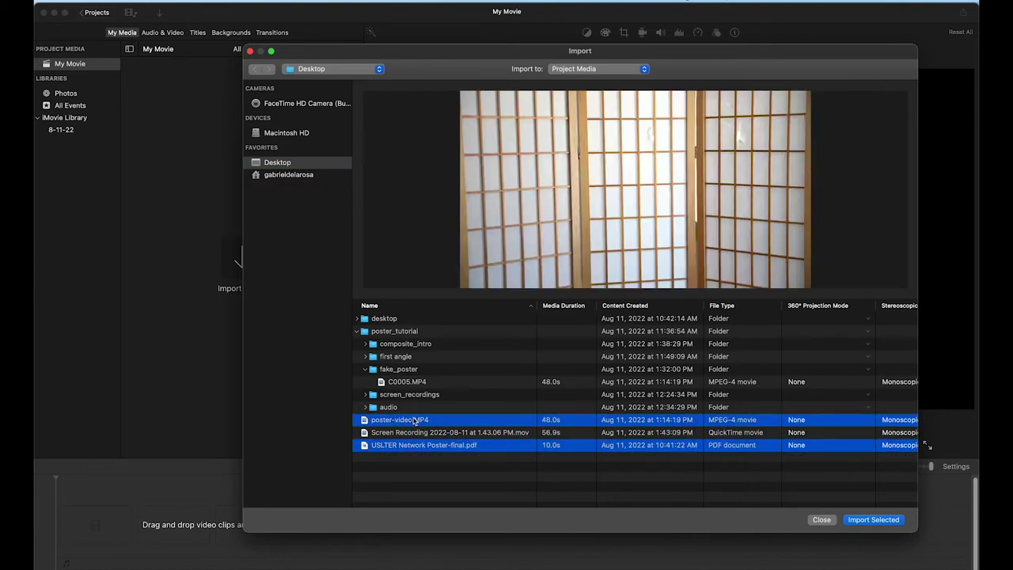
{"action": "left_click", "coordinate": [873, 520]}
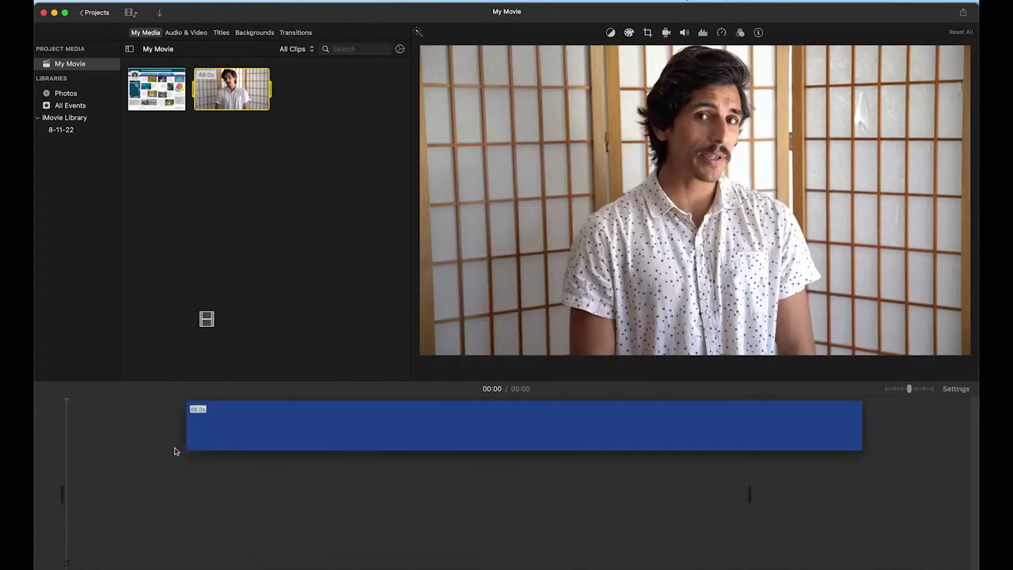
Place the presenter video on the timeline and stack a second copy of it directly above the first
{"action": "left_click_drag", "start_coordinate": [178, 448], "coordinate": [179, 450]}
{"action": "left_click_drag", "start_coordinate": [235, 230], "coordinate": [53, 437]}
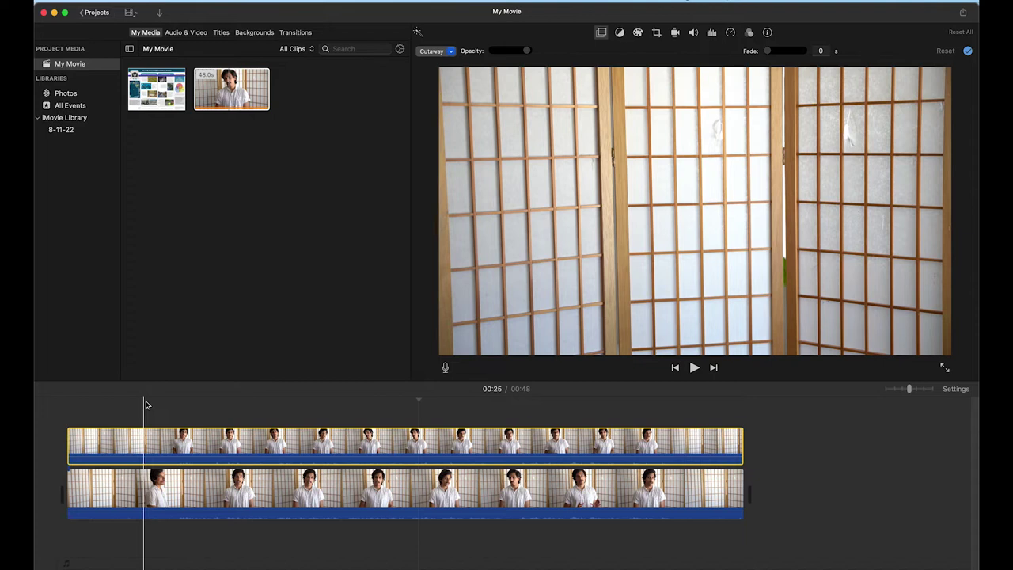
Trim about the first 6 seconds off both stacked video clips, and start the upper clip at about 00:08
{"action": "left_click_drag", "start_coordinate": [69, 440], "coordinate": [158, 440]}
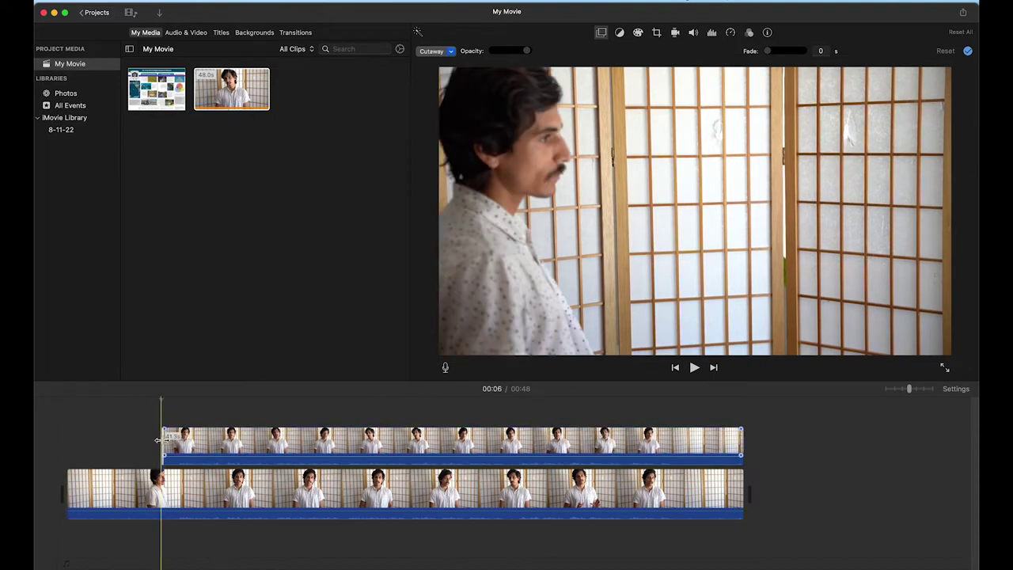
{"action": "left_click_drag", "start_coordinate": [69, 486], "coordinate": [162, 482]}
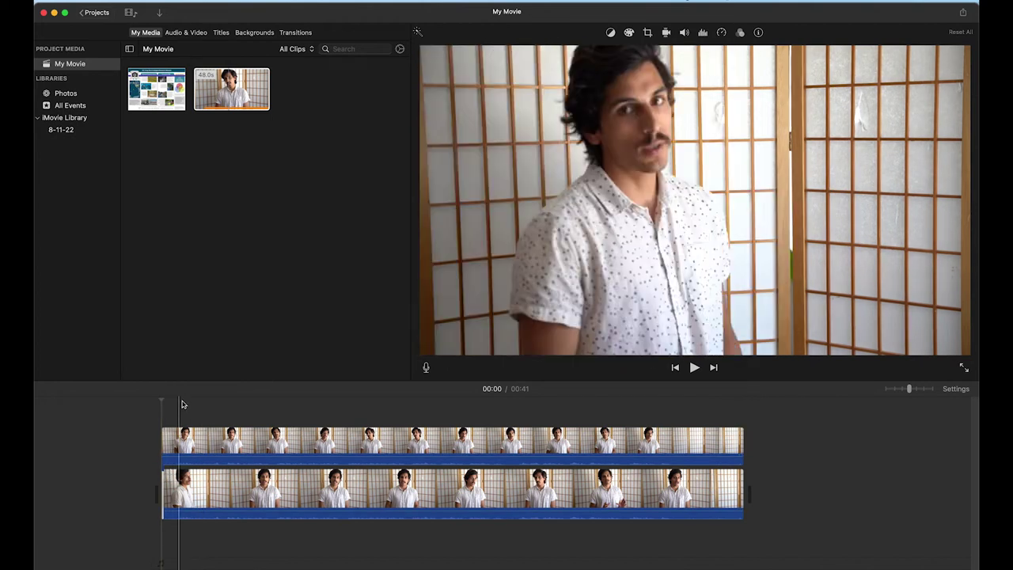
{"action": "left_click_drag", "start_coordinate": [163, 445], "coordinate": [277, 451]}
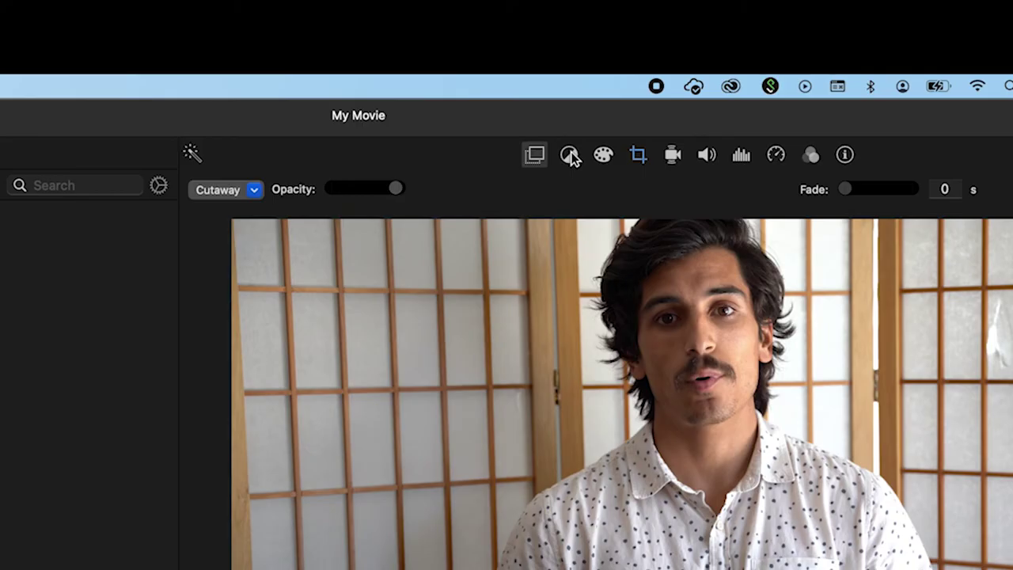
Set the upper presenter clip's video overlay style to Picture in Picture
{"action": "left_click", "coordinate": [620, 33]}
{"action": "left_click", "coordinate": [600, 34]}
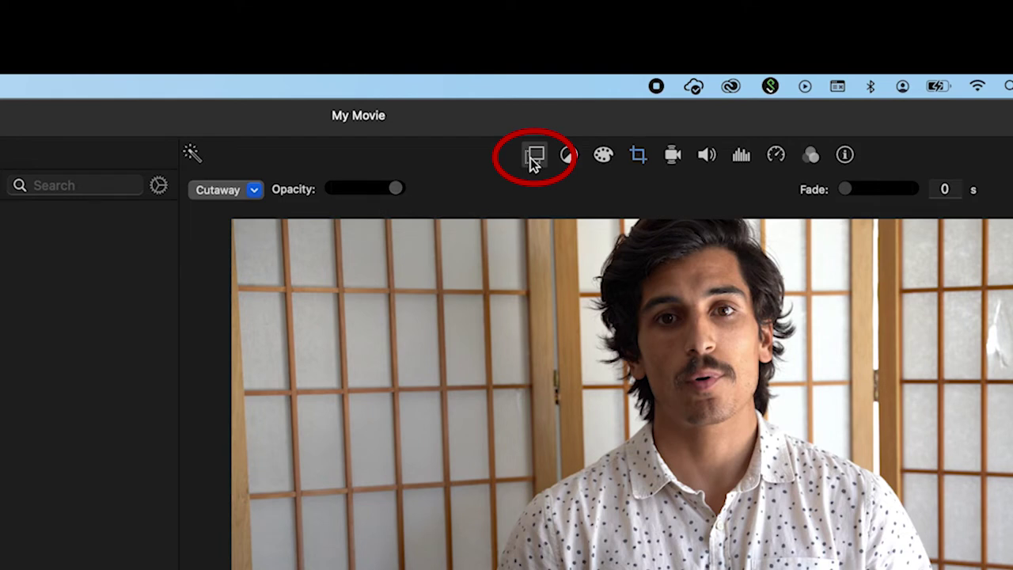
{"action": "left_click", "coordinate": [252, 191]}
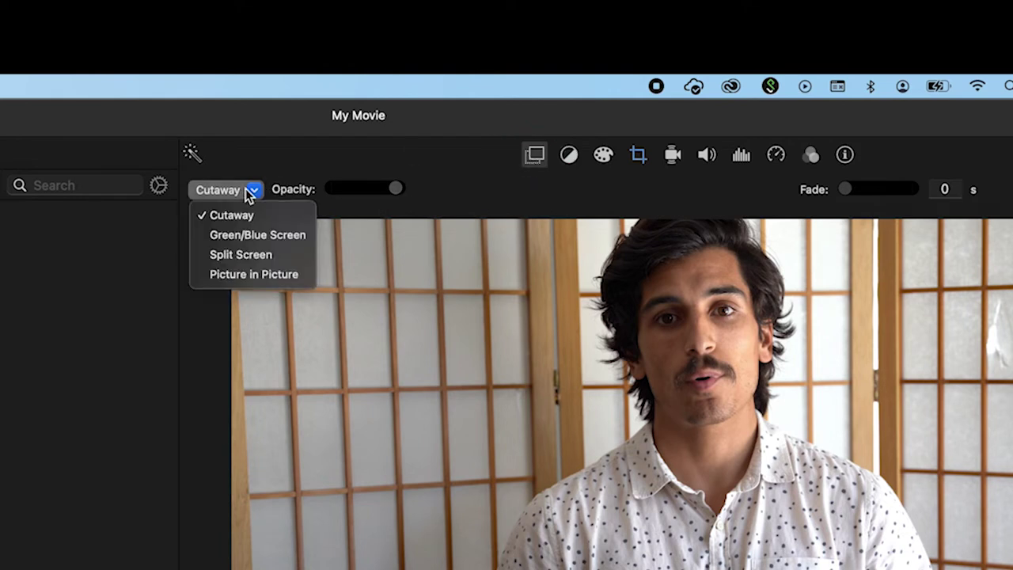
{"action": "left_click", "coordinate": [254, 279]}
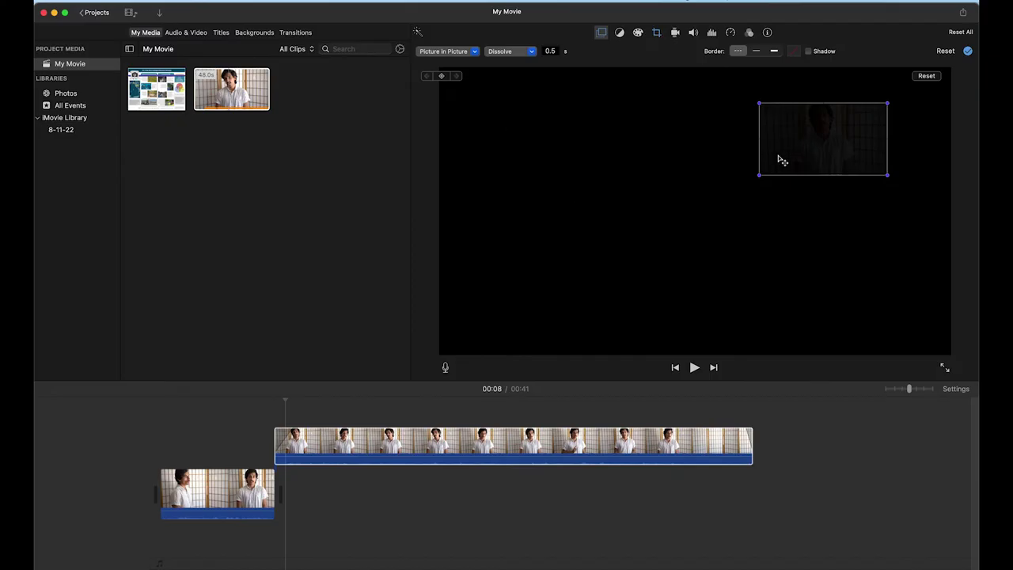
Move the picture-in-picture inset into the upper-right corner of the video frame and play back the result
{"action": "left_click_drag", "start_coordinate": [870, 393], "coordinate": [898, 388]}
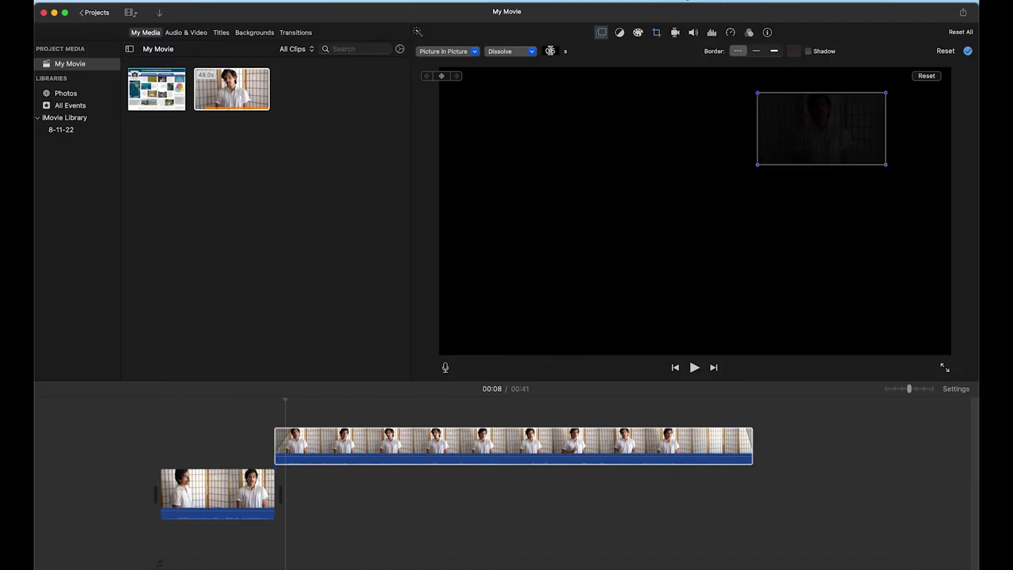
{"action": "key", "text": "space"}
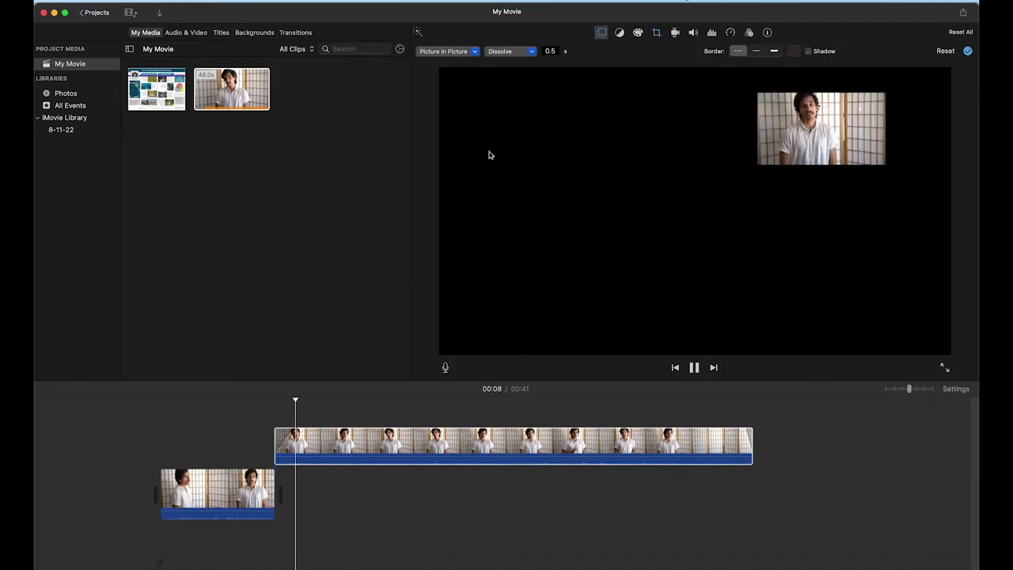
{"action": "key", "text": "space"}
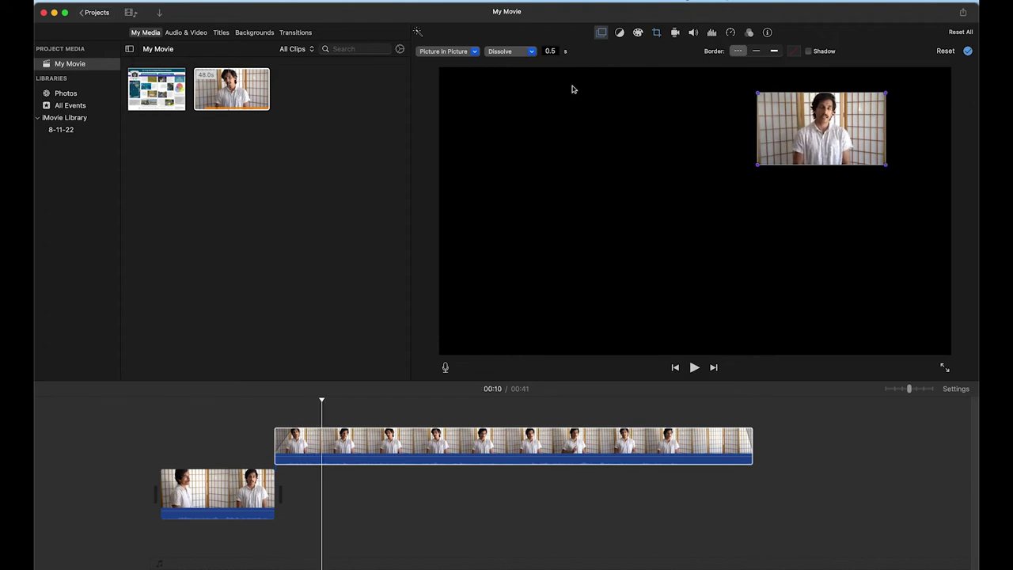
{"action": "left_click", "coordinate": [386, 434]}
{"action": "left_click", "coordinate": [384, 433]}
{"action": "left_click_drag", "start_coordinate": [800, 124], "coordinate": [859, 104]}
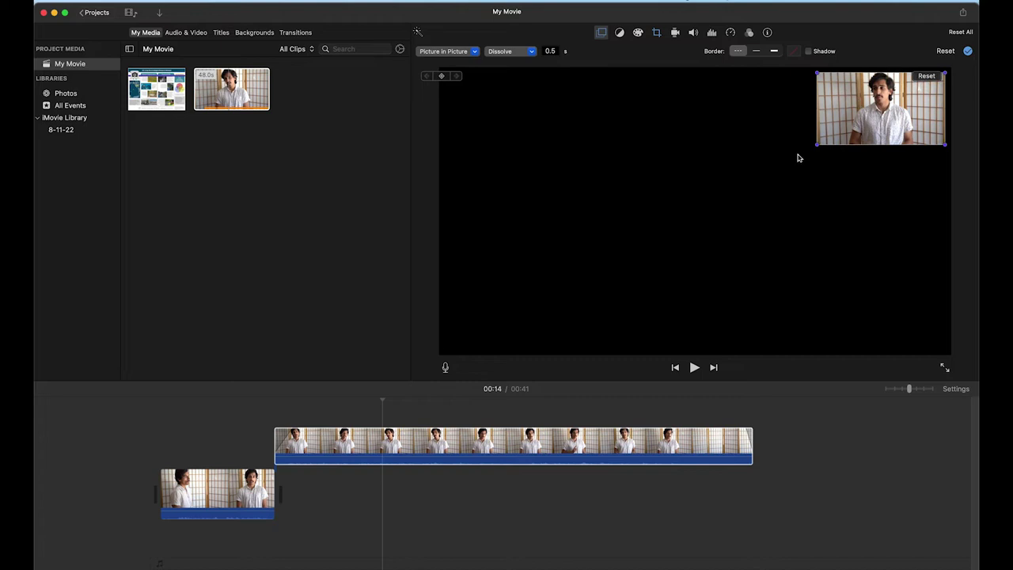
{"action": "key", "text": "space"}
{"action": "key", "text": "space"}
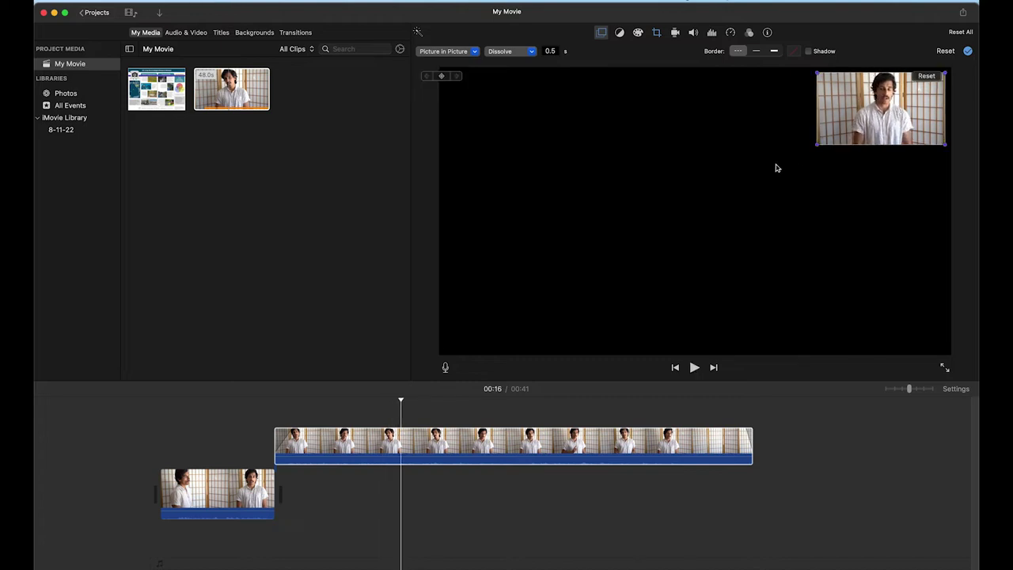
{"action": "key", "text": "space"}
{"action": "key", "text": "space"}
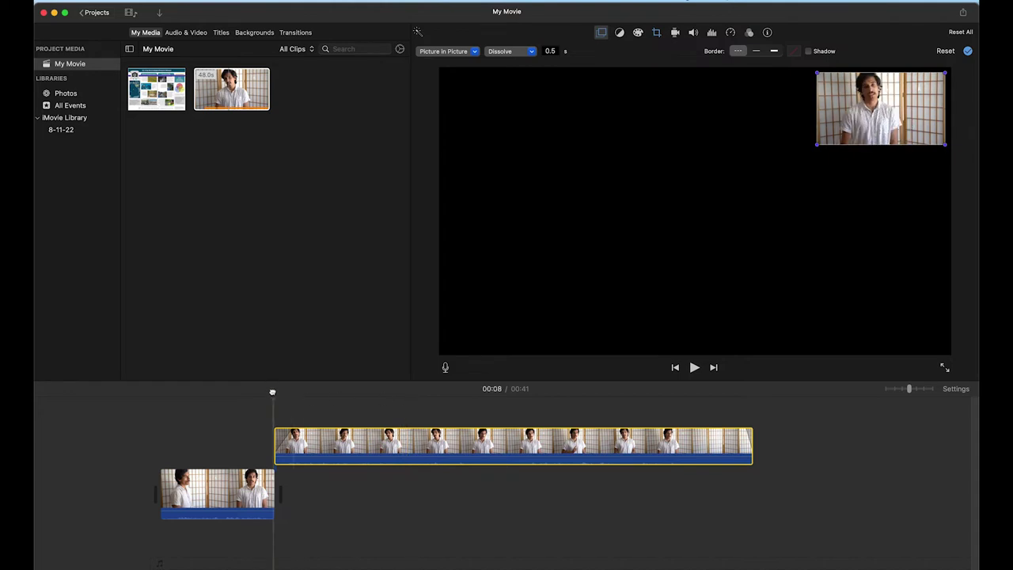
Add the poster to the main track after the opening clip, beneath the inset, and play back the transition
{"action": "key", "text": "space"}
{"action": "key", "text": "space"}
{"action": "left_click_drag", "start_coordinate": [272, 407], "coordinate": [310, 488]}
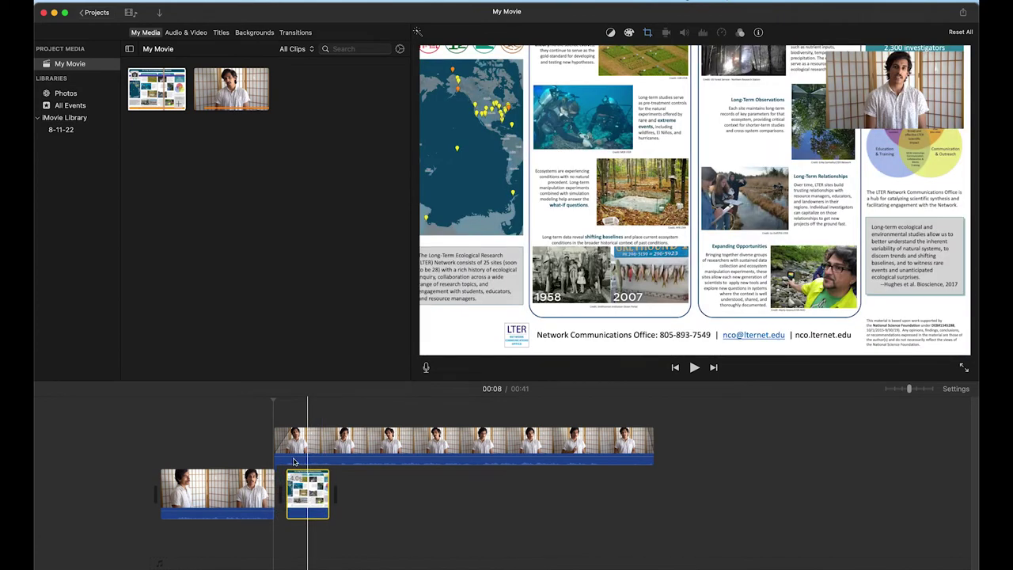
{"action": "key", "text": "space"}
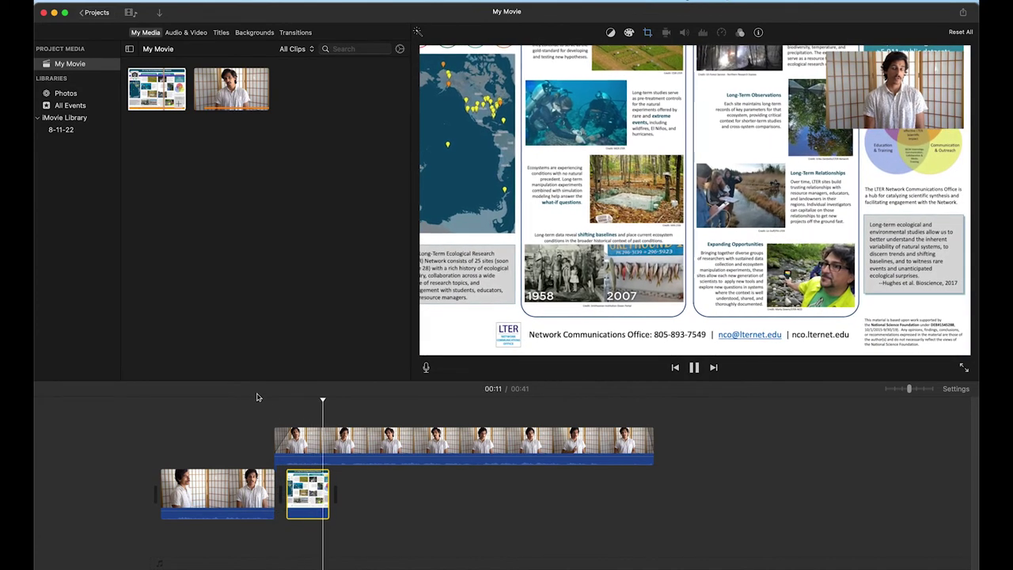
{"action": "left_click", "coordinate": [362, 405]}
{"action": "key", "text": "space"}
{"action": "left_click", "coordinate": [232, 395]}
{"action": "key", "text": "space"}
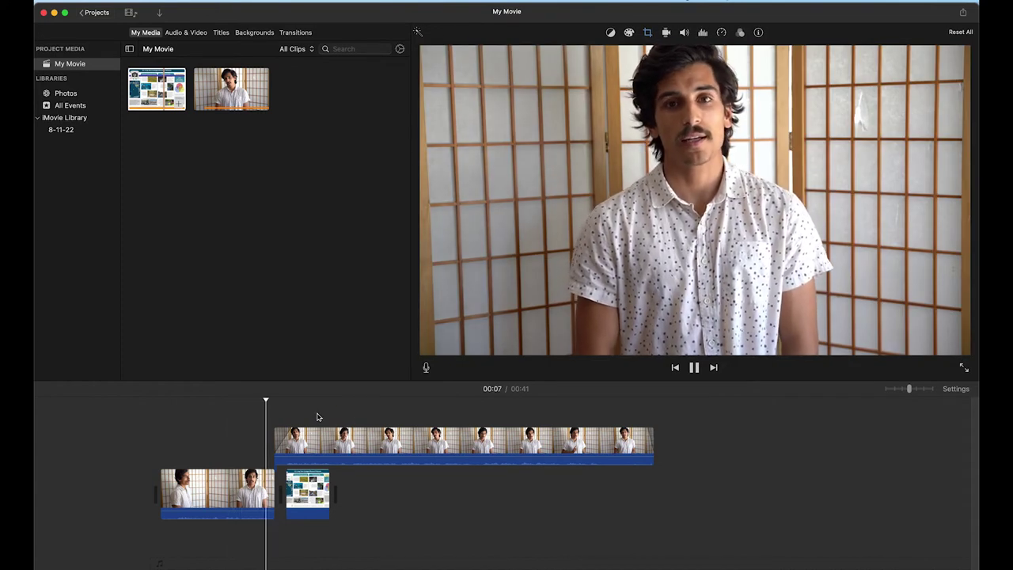
Set the poster clip's crop style to Fit and extend its end under the presenter inset
{"action": "left_click", "coordinate": [308, 462]}
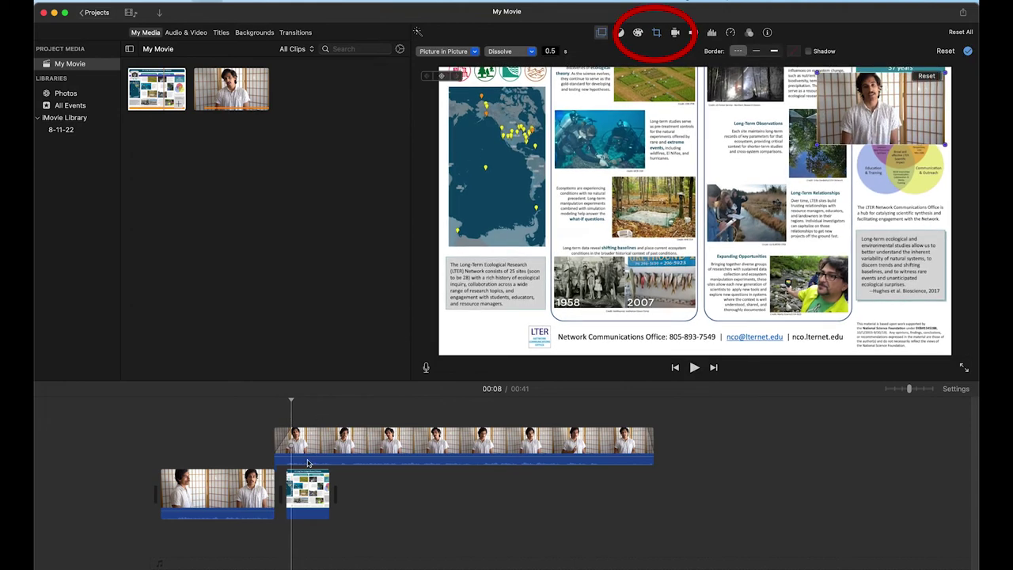
{"action": "left_click", "coordinate": [307, 483]}
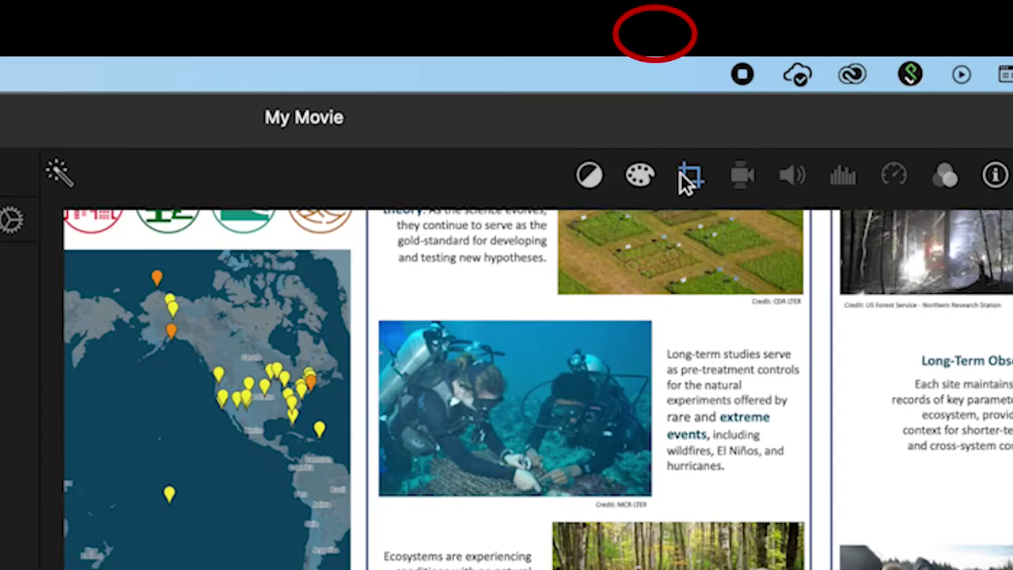
{"action": "left_click", "coordinate": [648, 32]}
{"action": "left_click", "coordinate": [427, 228]}
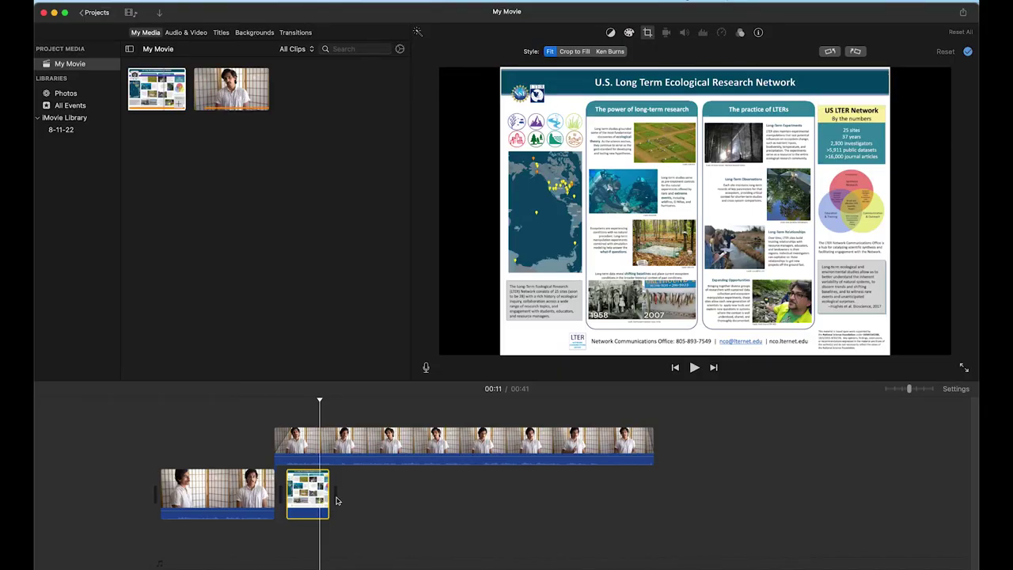
{"action": "left_click_drag", "start_coordinate": [333, 497], "coordinate": [424, 496]}
{"action": "key", "text": "space"}
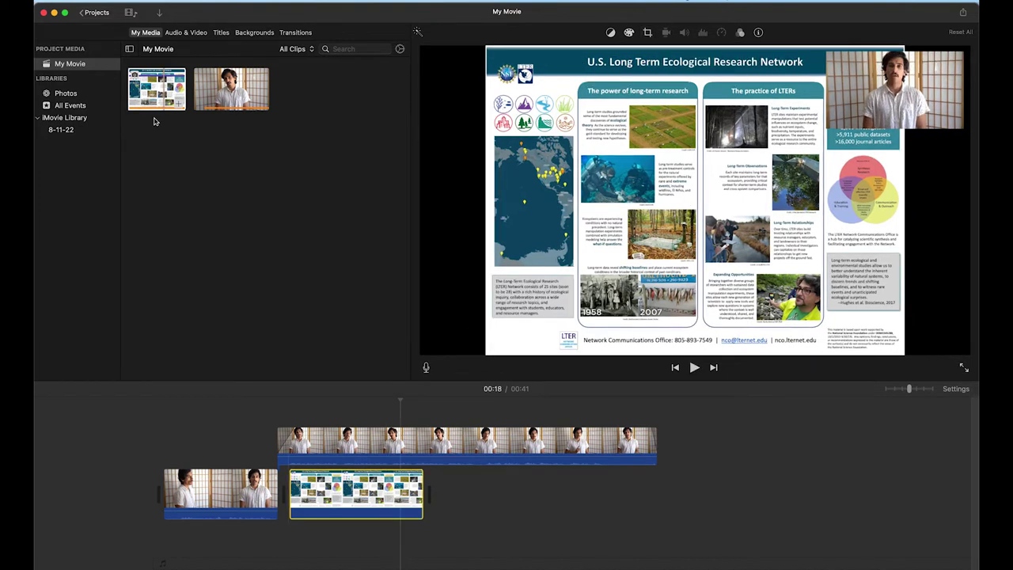
Add a second copy of the poster after the first poster clip and extend its duration
{"action": "left_click_drag", "start_coordinate": [156, 88], "coordinate": [463, 490]}
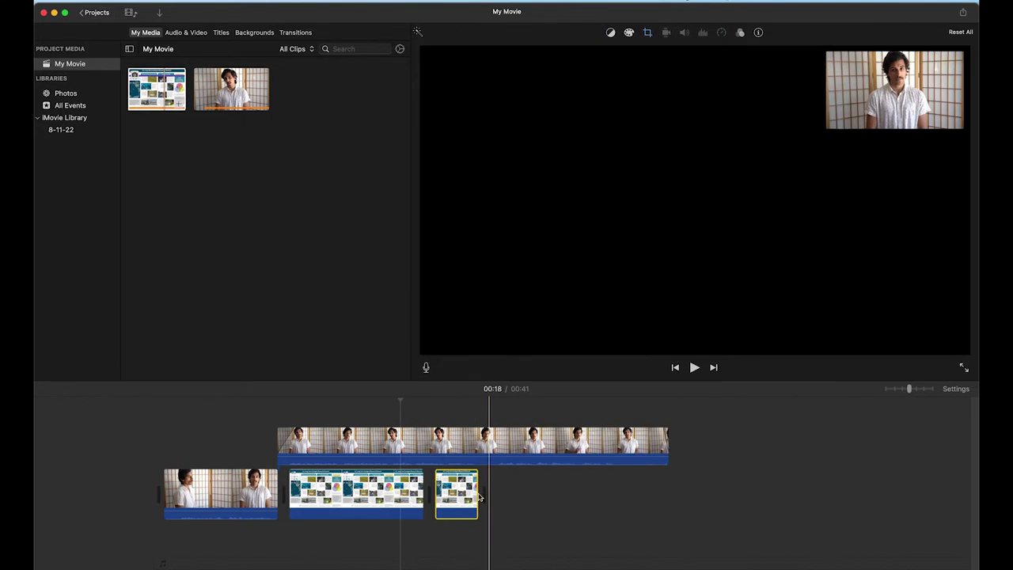
{"action": "left_click_drag", "start_coordinate": [485, 496], "coordinate": [528, 497]}
Set the second poster clip's crop style to Crop to Fill
{"action": "left_click", "coordinate": [481, 494]}
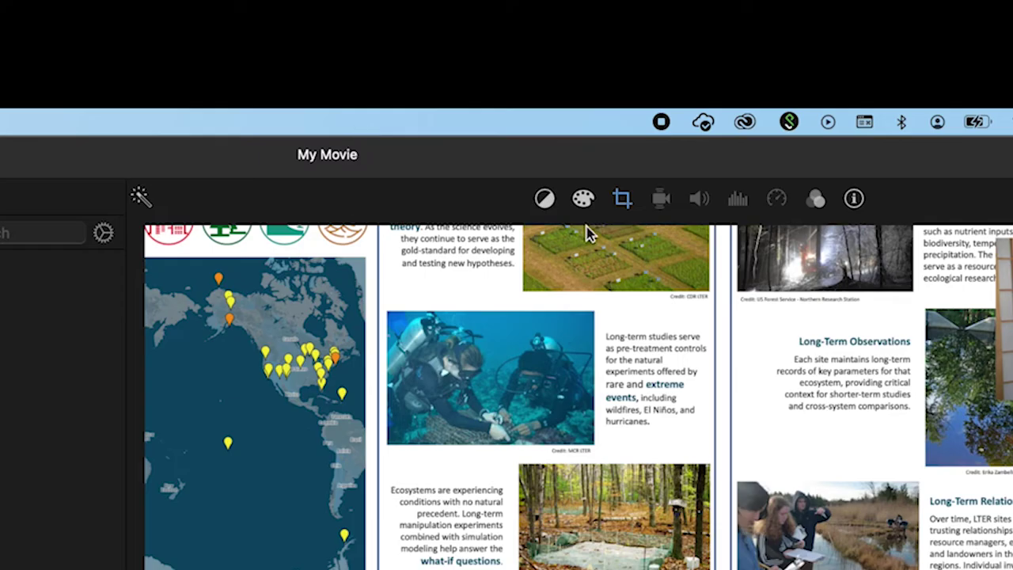
{"action": "left_click", "coordinate": [648, 32]}
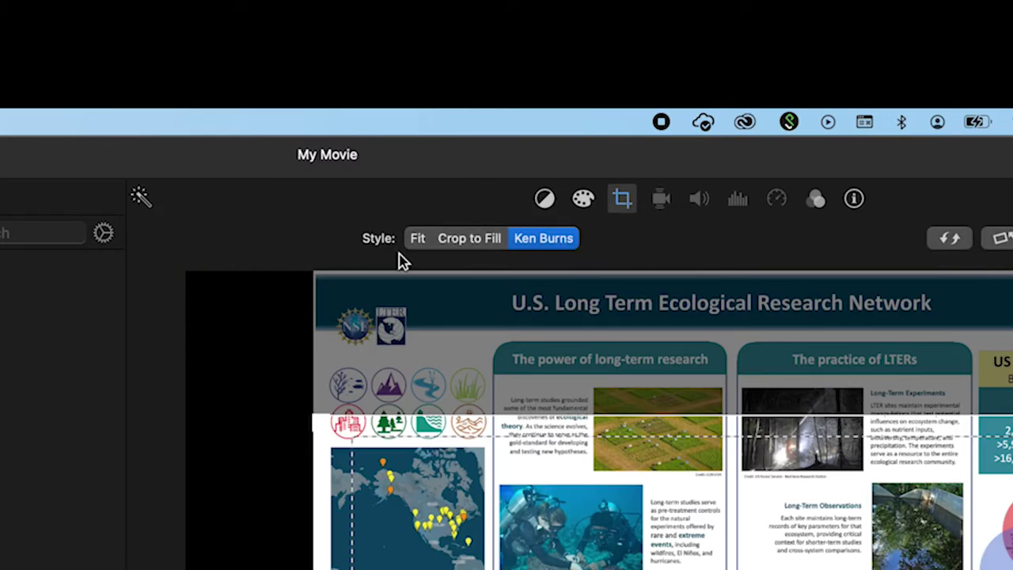
{"action": "left_click", "coordinate": [469, 238]}
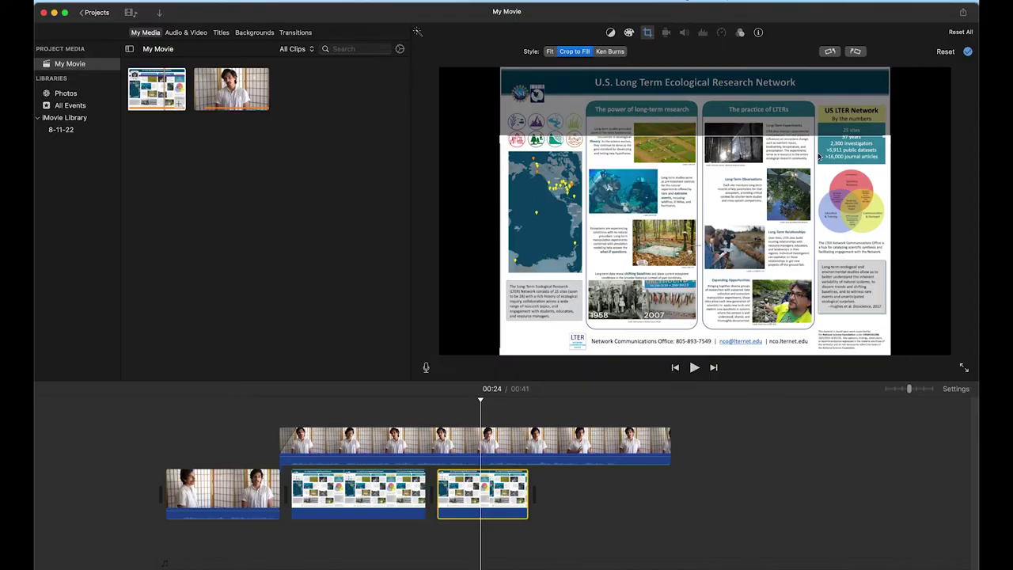
{"action": "left_click_drag", "start_coordinate": [892, 136], "coordinate": [744, 214]}
{"action": "left_click_drag", "start_coordinate": [671, 315], "coordinate": [676, 201]}
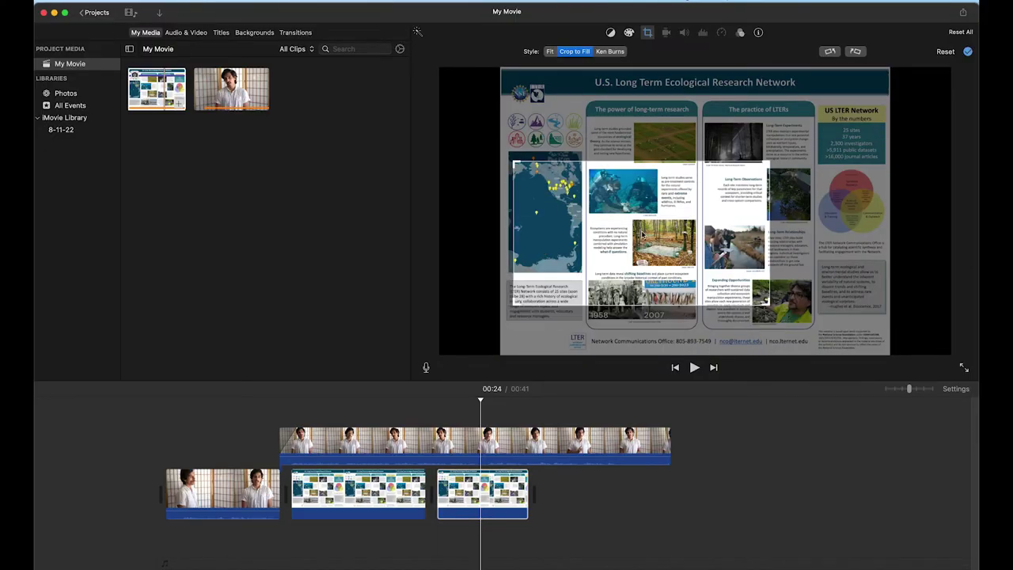
{"action": "left_click_drag", "start_coordinate": [641, 234], "coordinate": [644, 141]}
{"action": "left_click_drag", "start_coordinate": [766, 72], "coordinate": [755, 36]}
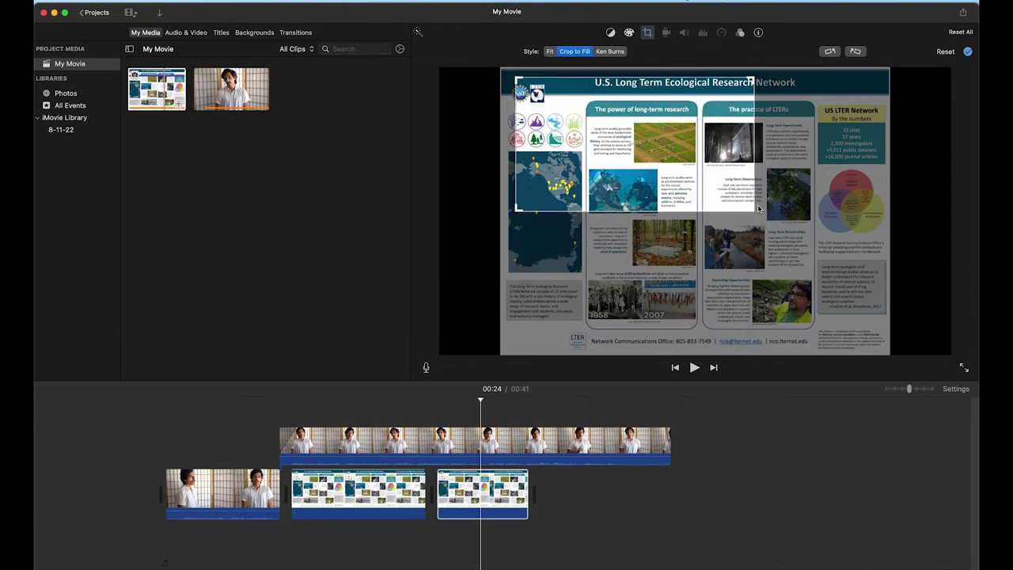
{"action": "left_click_drag", "start_coordinate": [752, 212], "coordinate": [977, 464]}
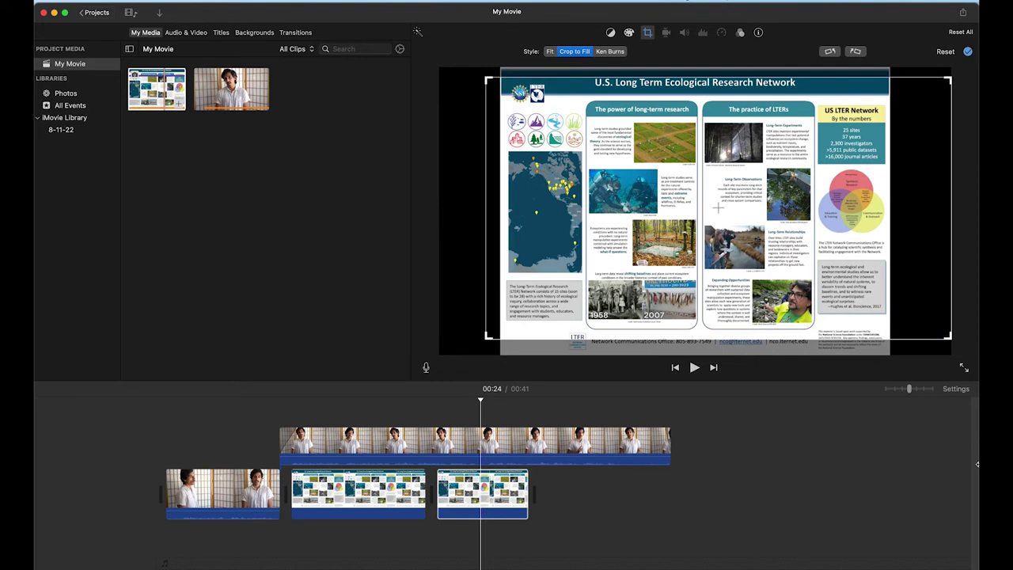
{"action": "left_click", "coordinate": [550, 52]}
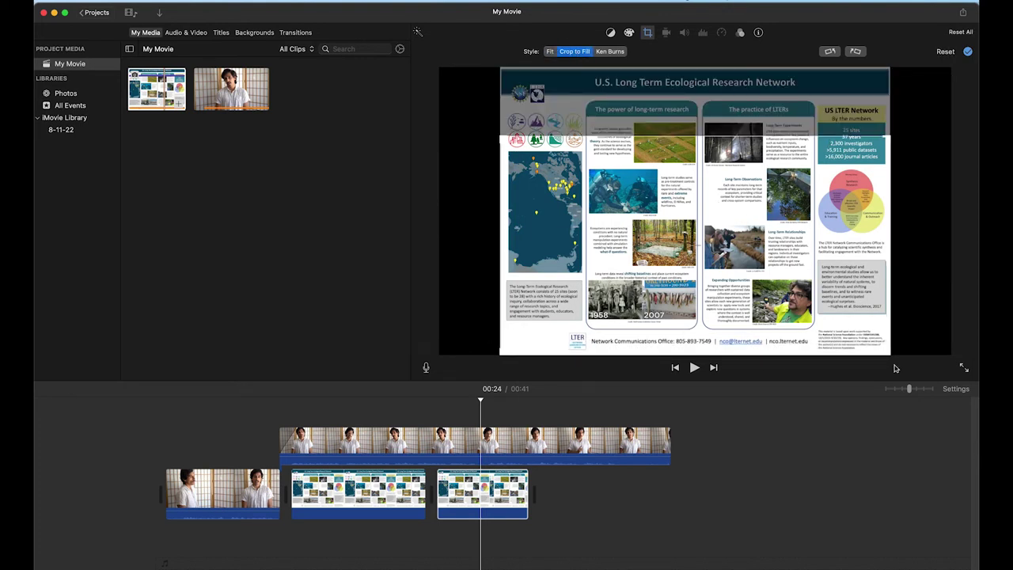
Crop the second poster clip to the area around "The power of long-term research" and play it from its start
{"action": "left_click_drag", "start_coordinate": [888, 352], "coordinate": [688, 242]}
{"action": "left_click_drag", "start_coordinate": [633, 210], "coordinate": [698, 167]}
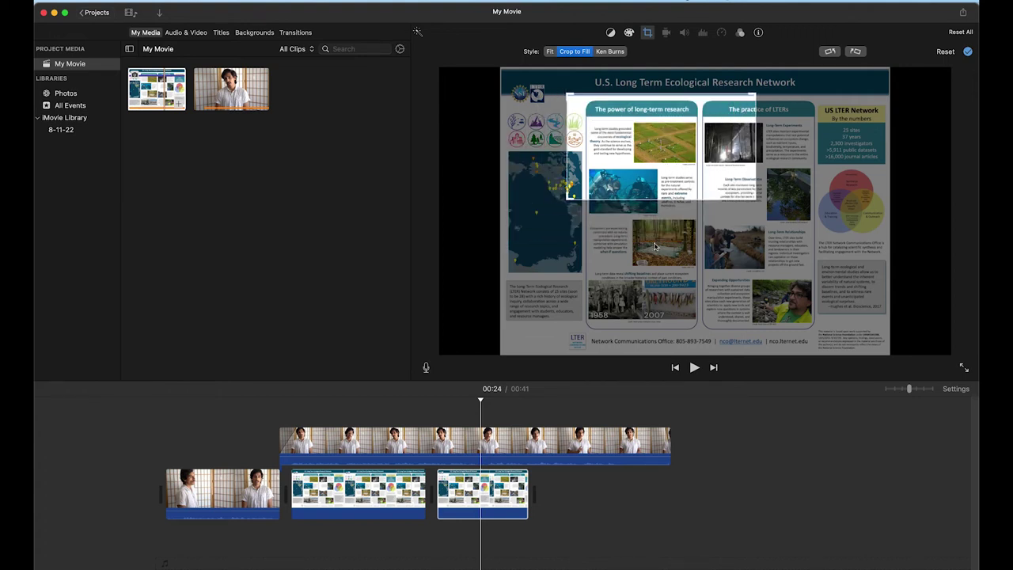
{"action": "key", "text": "Return"}
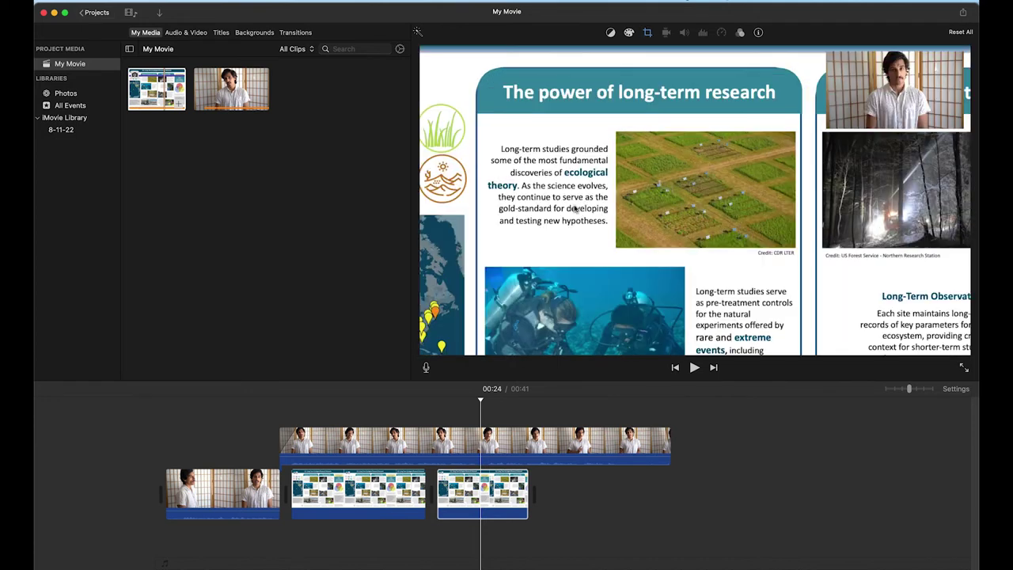
{"action": "left_click", "coordinate": [648, 33]}
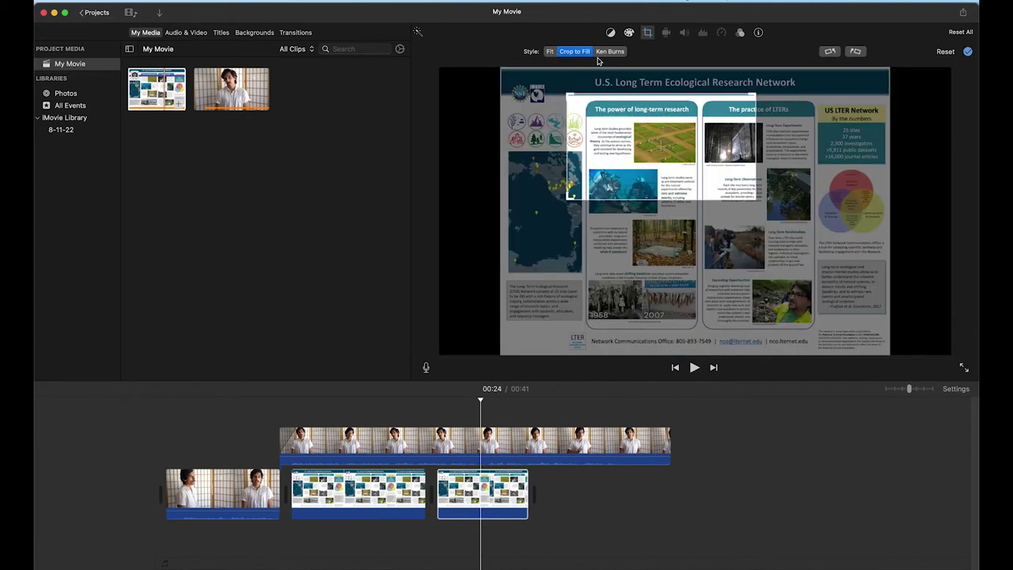
{"action": "left_click_drag", "start_coordinate": [482, 400], "coordinate": [438, 399]}
{"action": "key", "text": "space"}
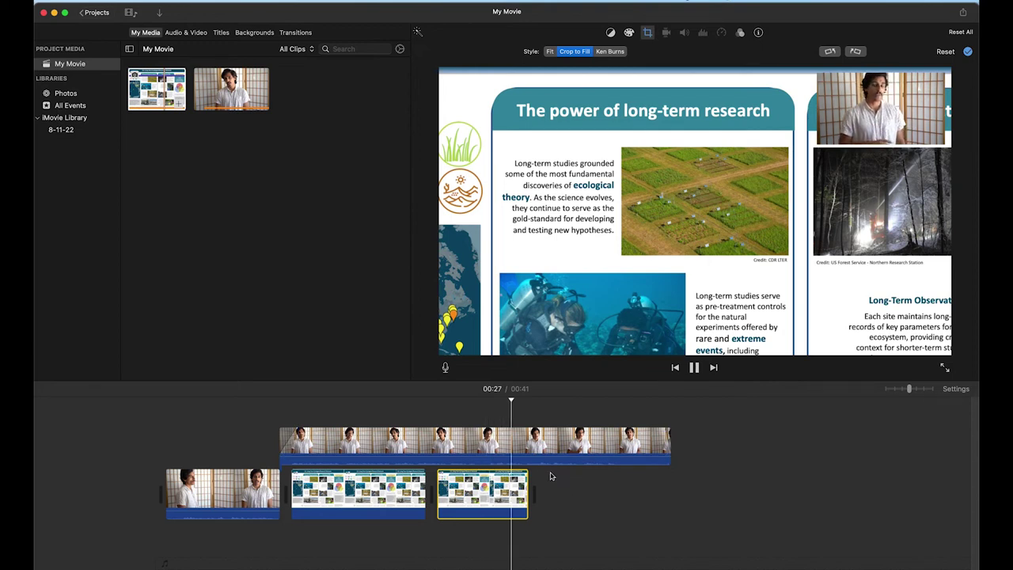
Stop playback, add a third copy of the poster after the second poster clip, and extend its duration
{"action": "key", "text": "space"}
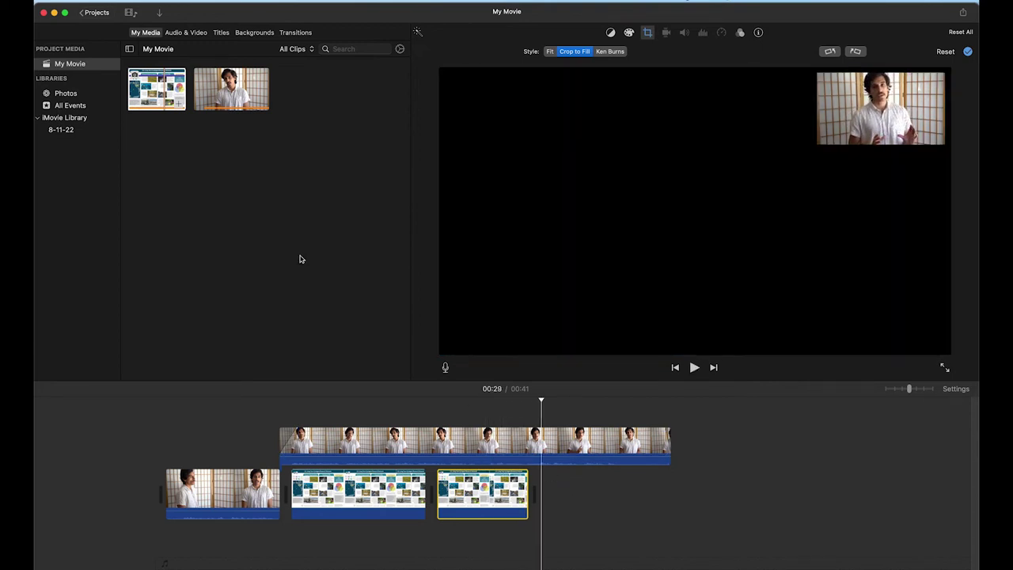
{"action": "left_click_drag", "start_coordinate": [156, 84], "coordinate": [558, 492]}
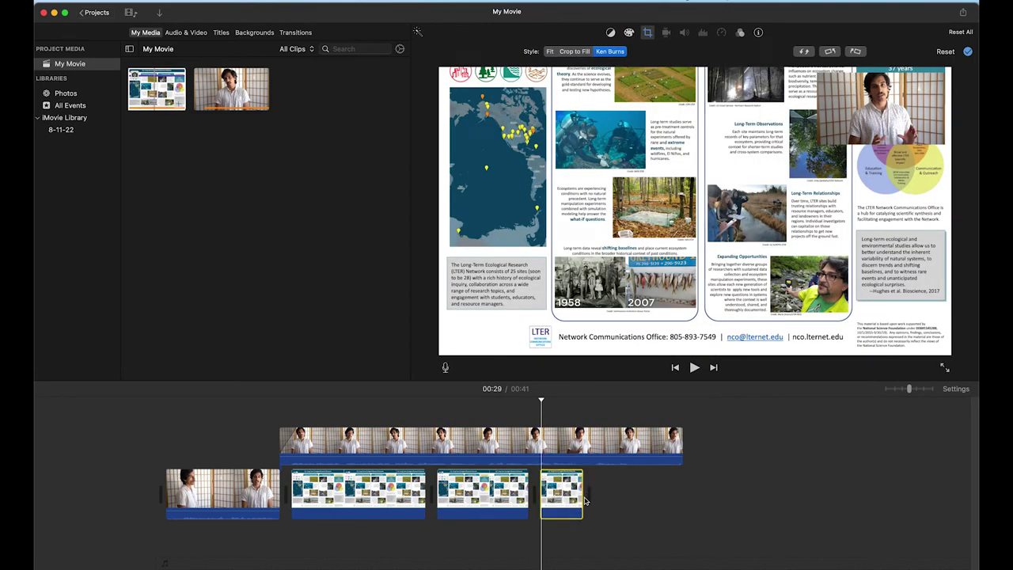
{"action": "left_click_drag", "start_coordinate": [584, 497], "coordinate": [628, 496]}
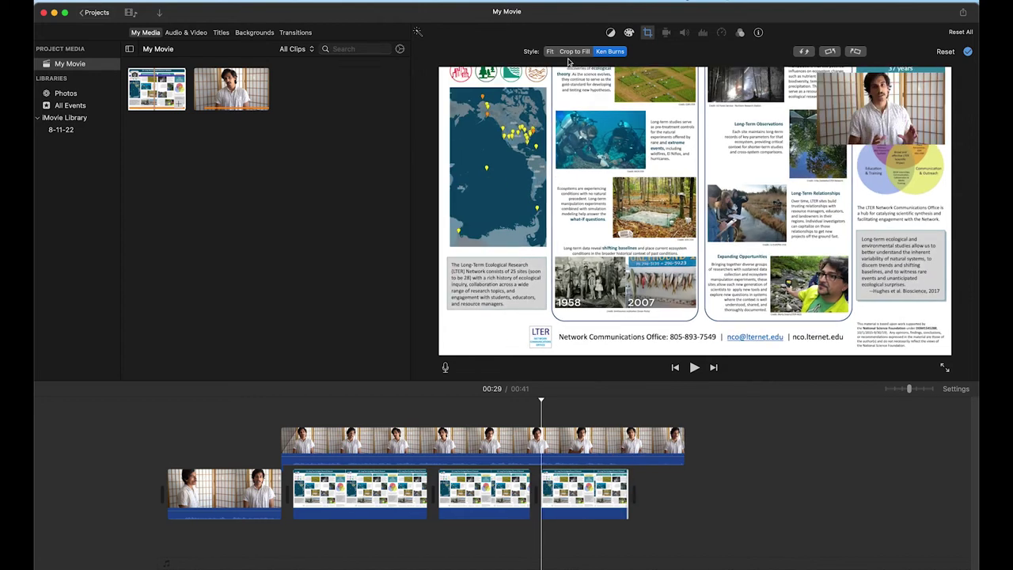
Set the third poster clip to Crop to Fill, frame the poster's middle around the diver and forest-plot photos, and play it
{"action": "left_click", "coordinate": [550, 53]}
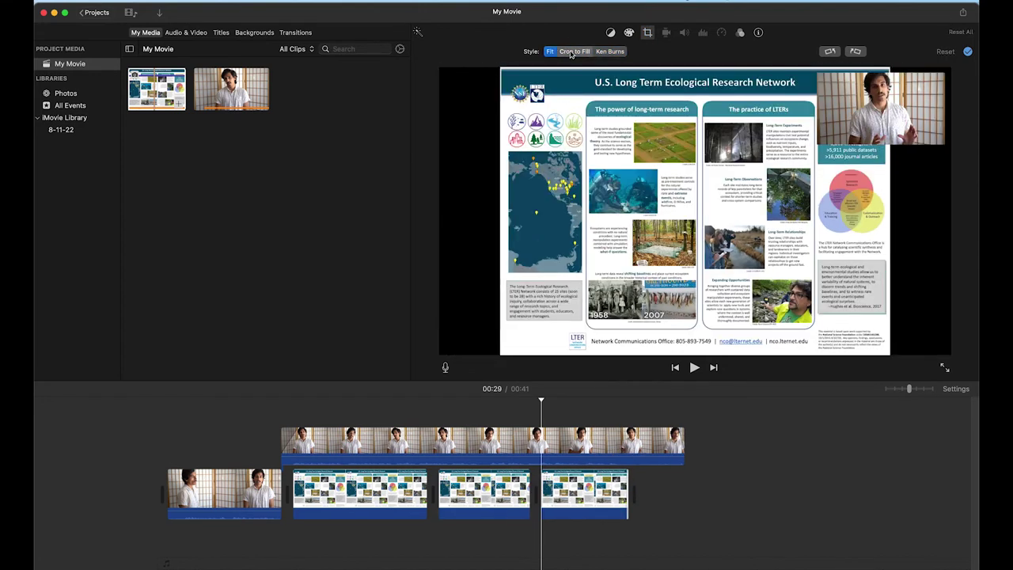
{"action": "left_click", "coordinate": [573, 51]}
{"action": "left_click", "coordinate": [880, 295]}
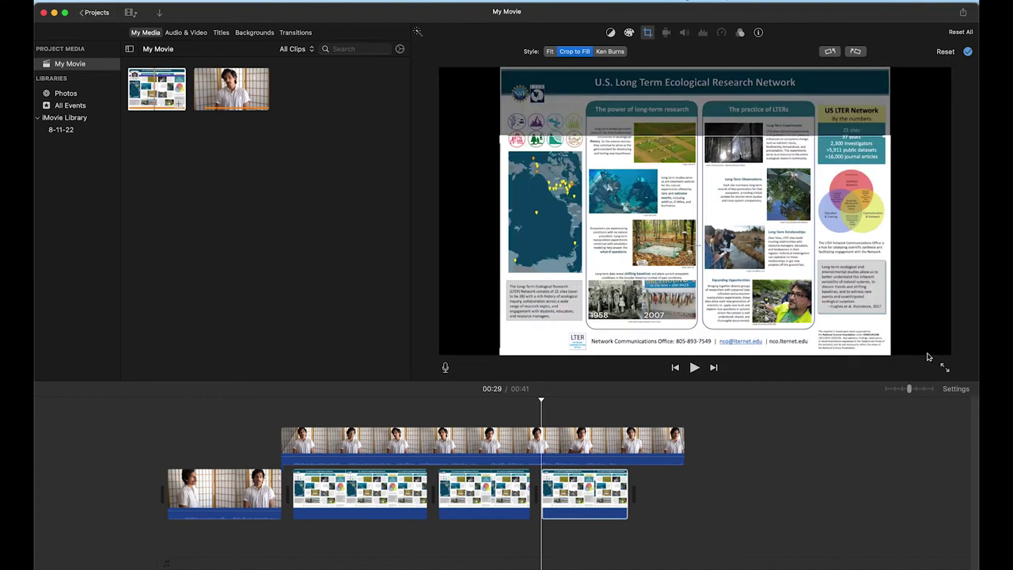
{"action": "left_click_drag", "start_coordinate": [887, 137], "coordinate": [703, 241]}
{"action": "left_click_drag", "start_coordinate": [657, 270], "coordinate": [723, 193]}
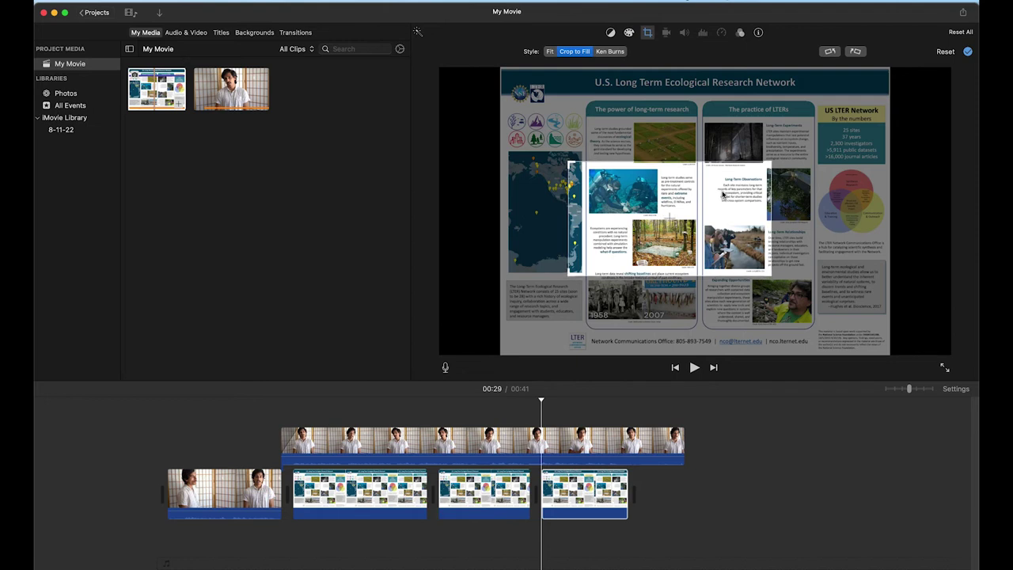
{"action": "key", "text": "space"}
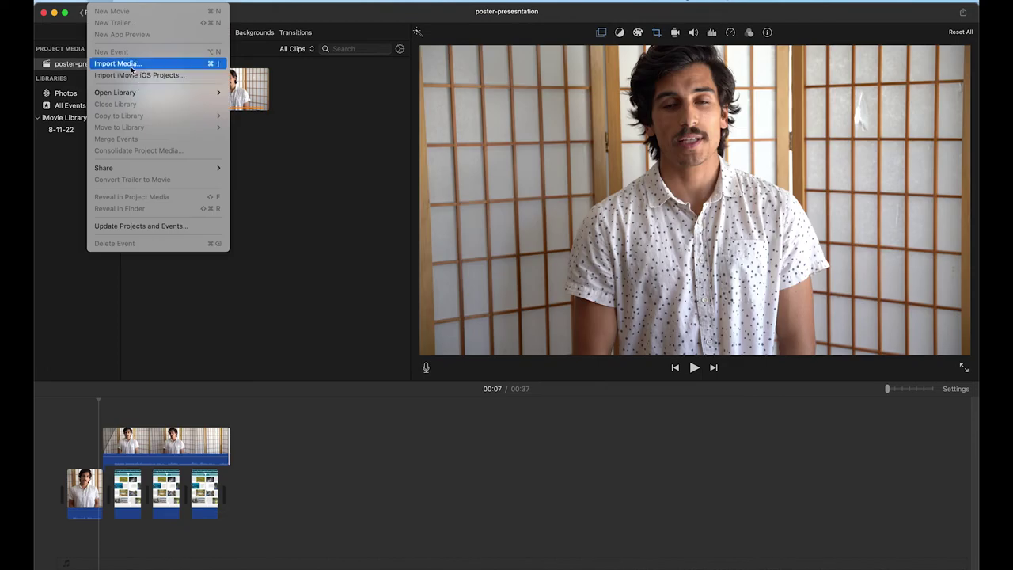
Share the movie for YouTube & Facebook at a resolution of 1080 x 608 and proceed to saving the file
{"action": "mouse_move", "coordinate": [147, 168]}
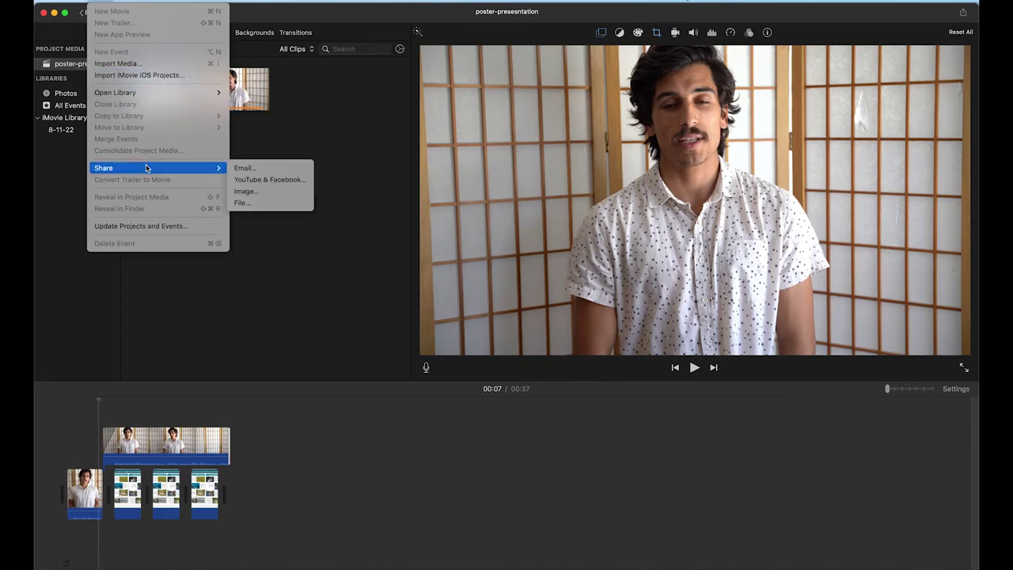
{"action": "left_click", "coordinate": [273, 181]}
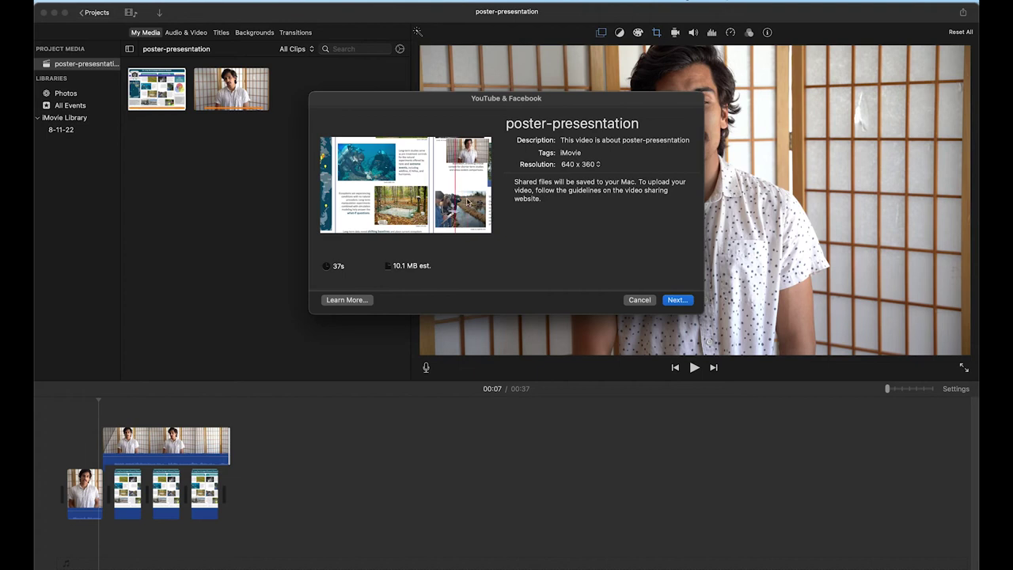
{"action": "left_click", "coordinate": [596, 165]}
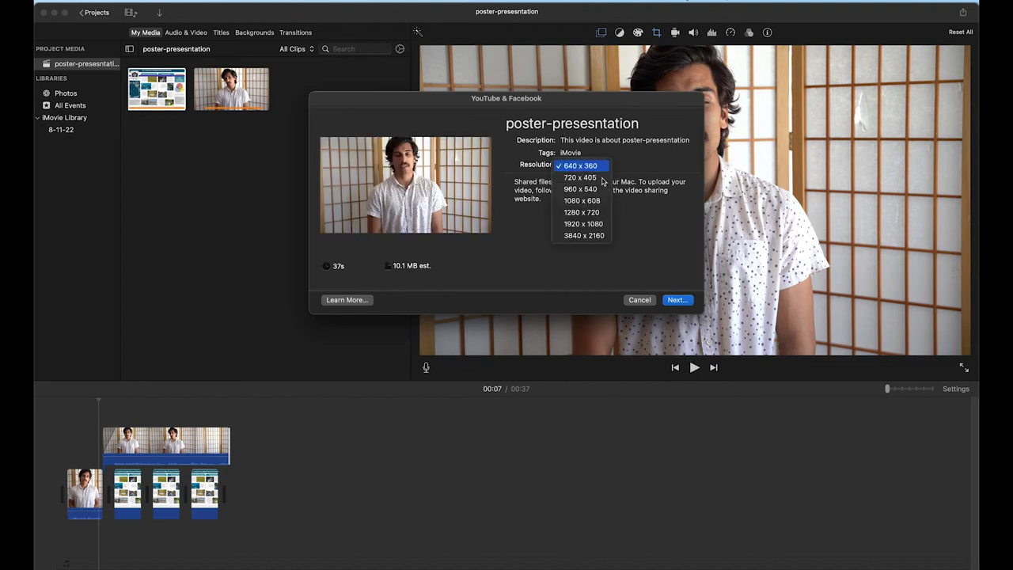
{"action": "left_click", "coordinate": [592, 205]}
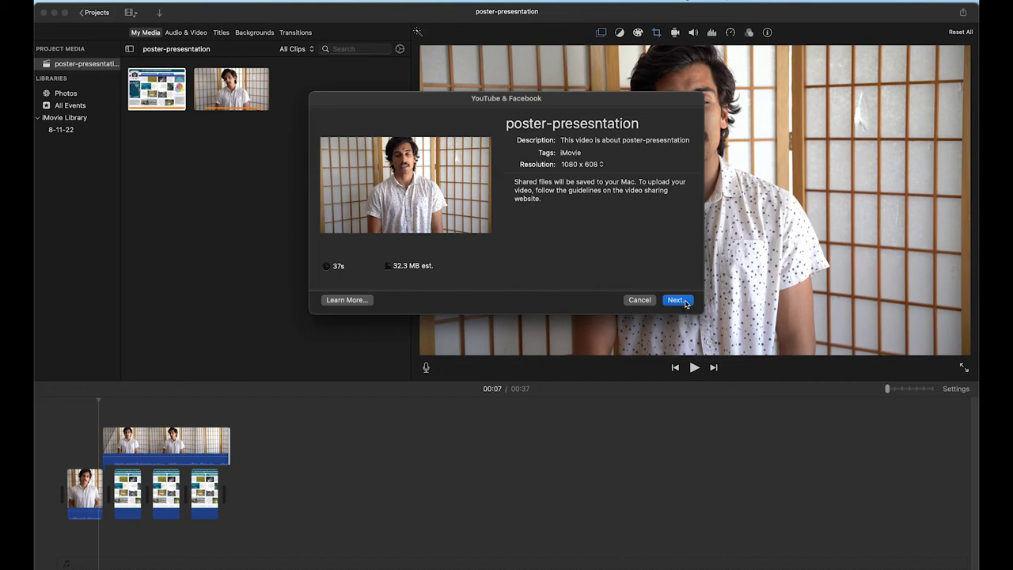
{"action": "key", "text": "Return"}
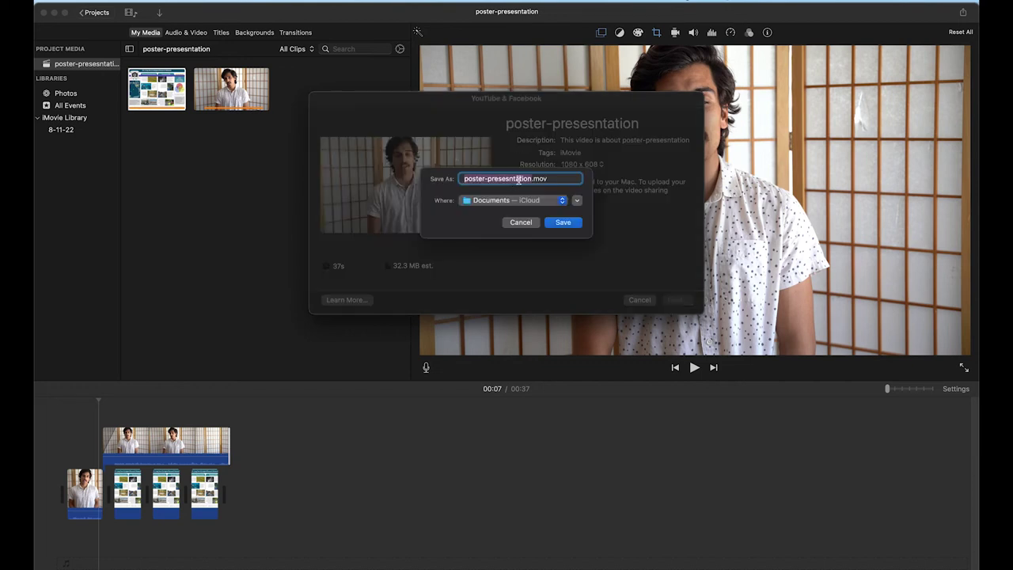
Save the exported video as poster-presesntation.mov on the Desktop
{"action": "left_click", "coordinate": [539, 202]}
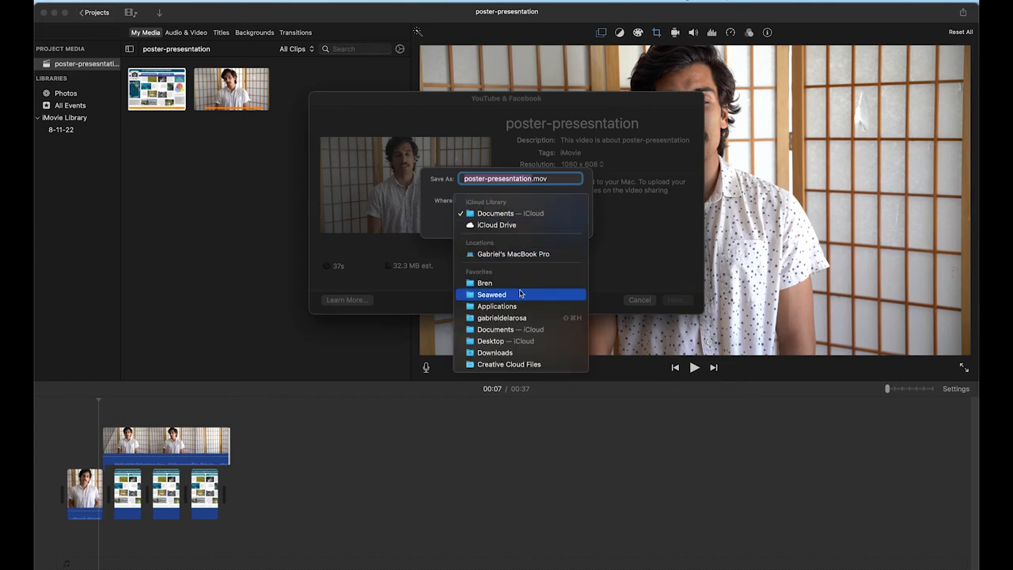
{"action": "left_click", "coordinate": [500, 255]}
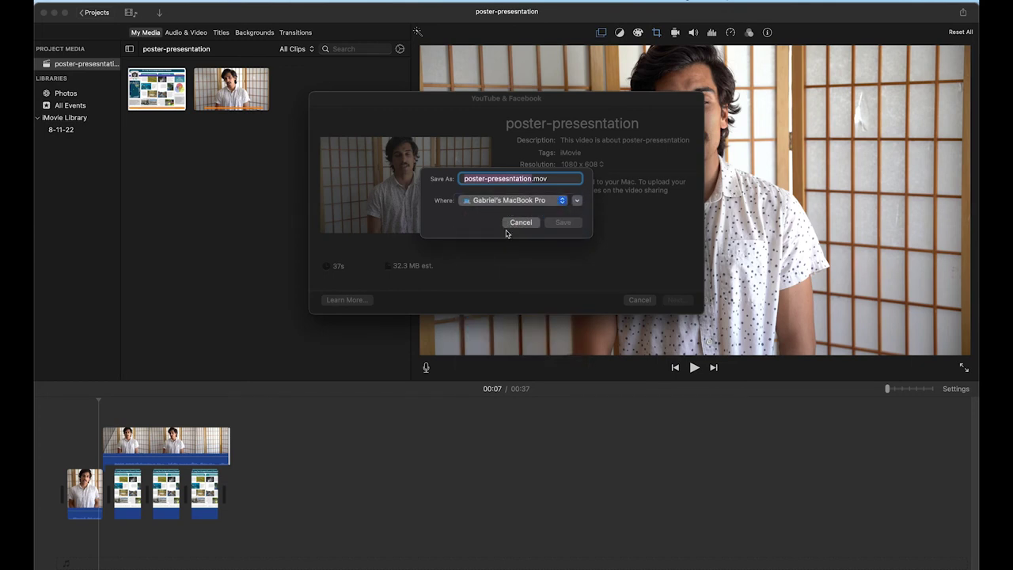
{"action": "left_click", "coordinate": [576, 203]}
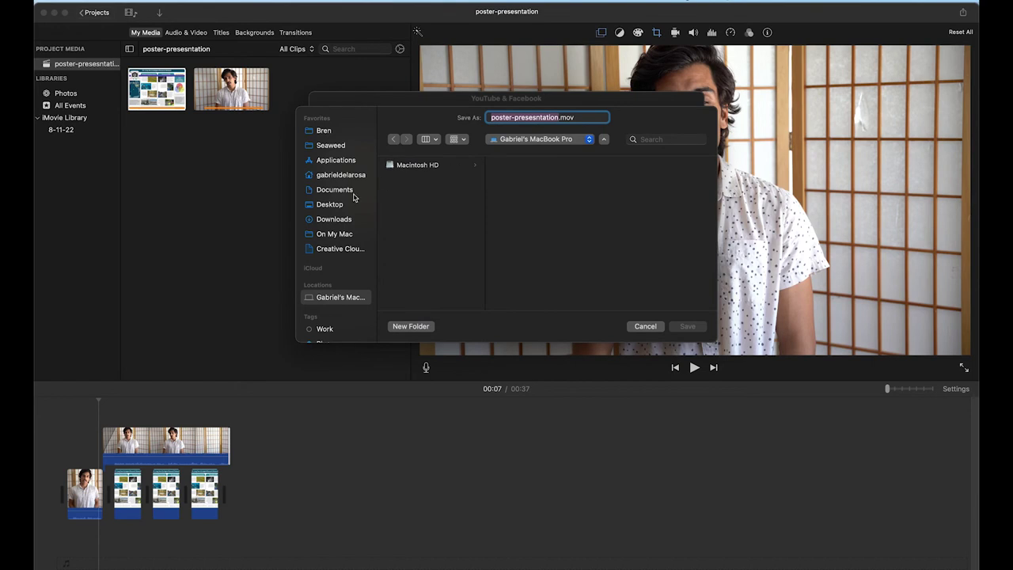
{"action": "left_click", "coordinate": [328, 208]}
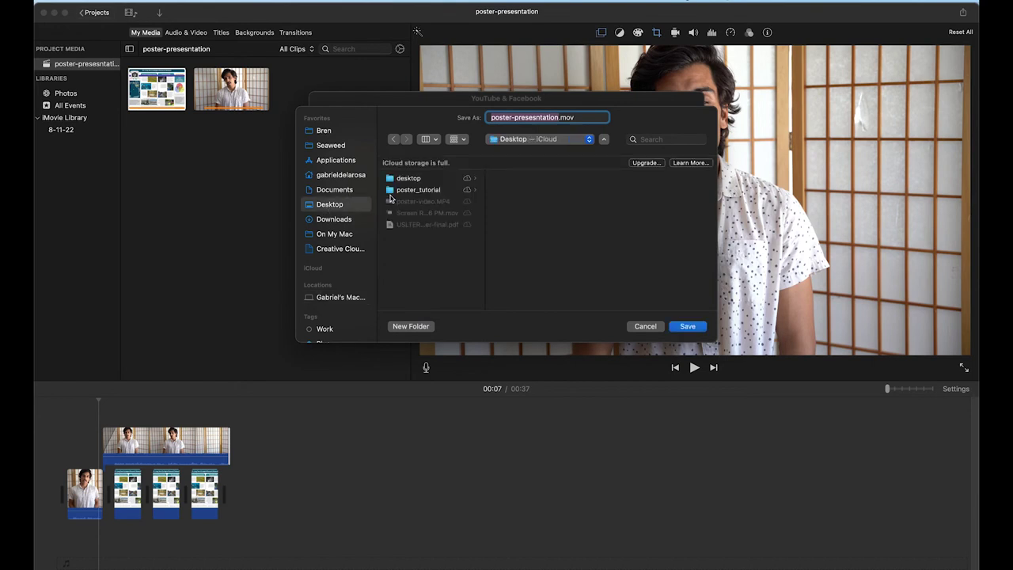
{"action": "left_click", "coordinate": [695, 331]}
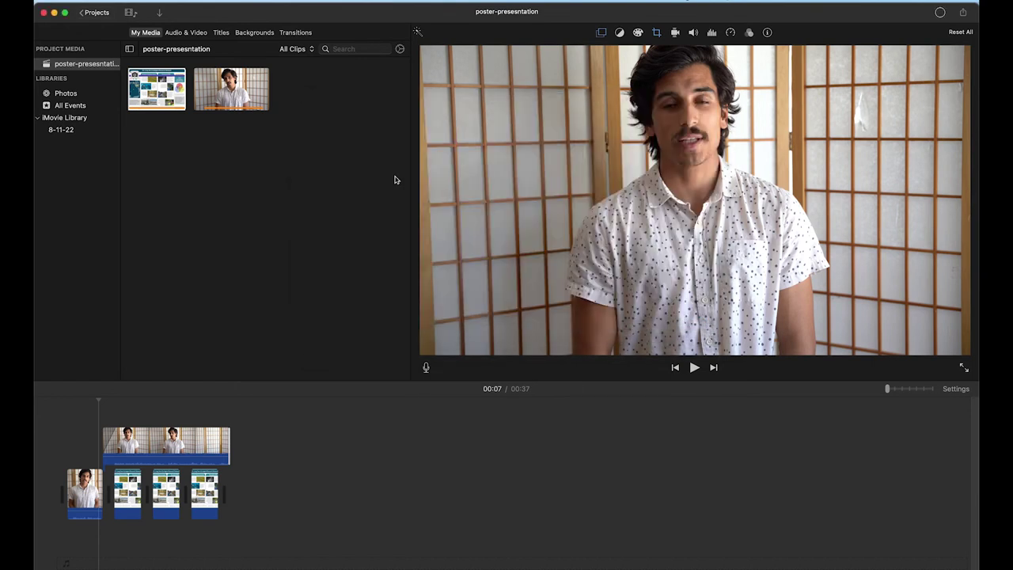